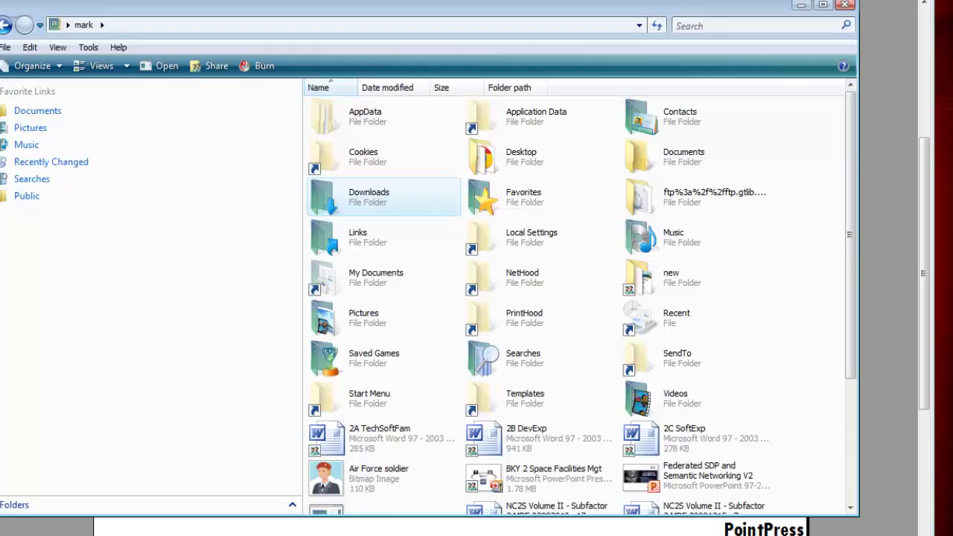
View the PointPress Components image in the Documentation folder of PointPress Danube v1.3 under Downloads, and close it
double_click(357, 198)
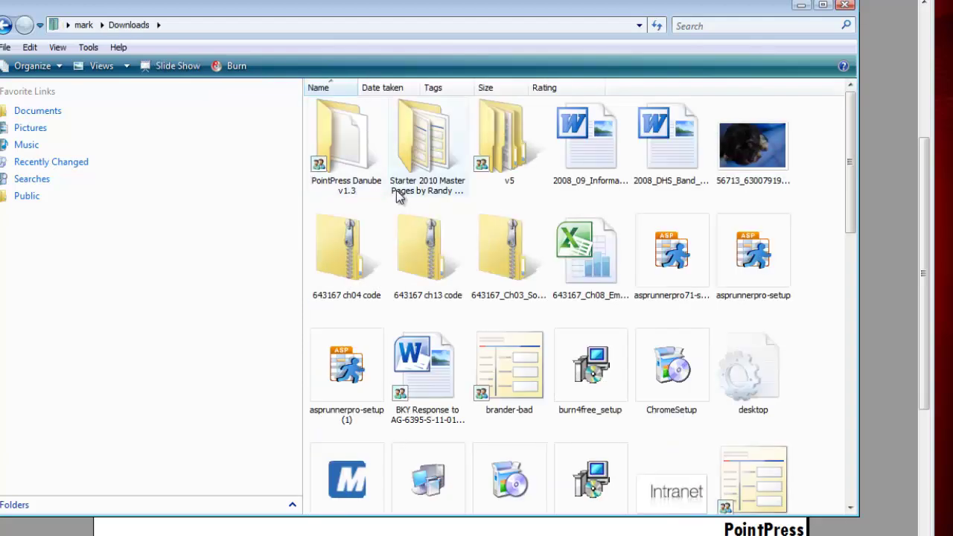
double_click(354, 153)
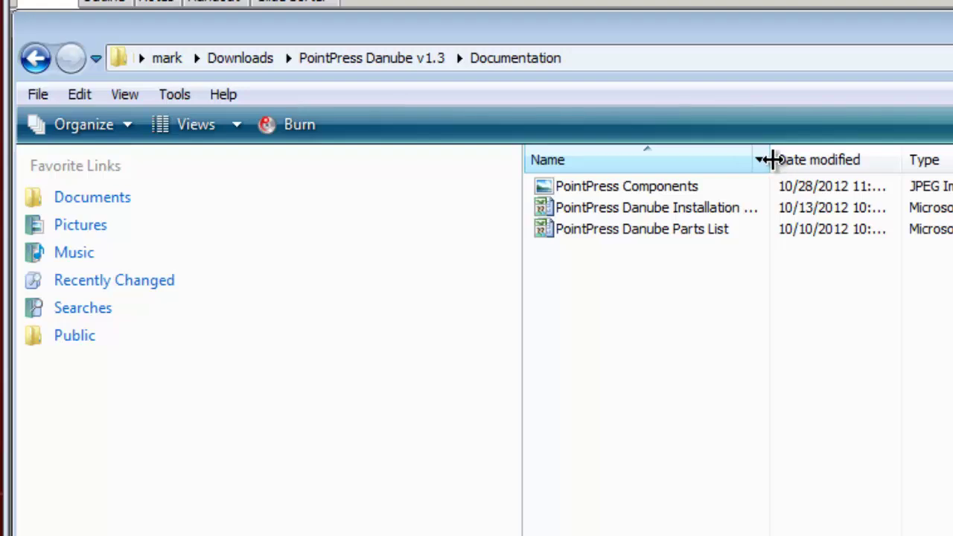
drag(770, 159, 856, 161)
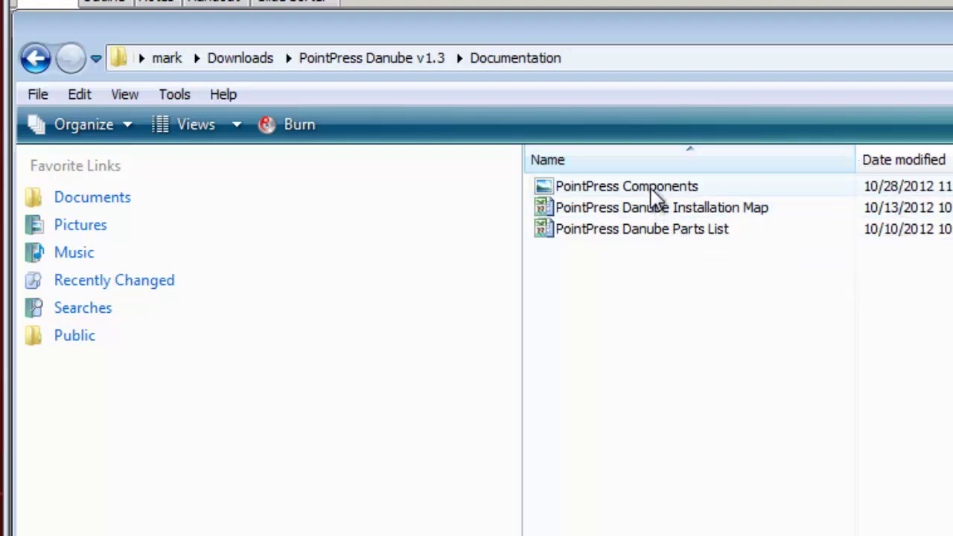
double_click(652, 195)
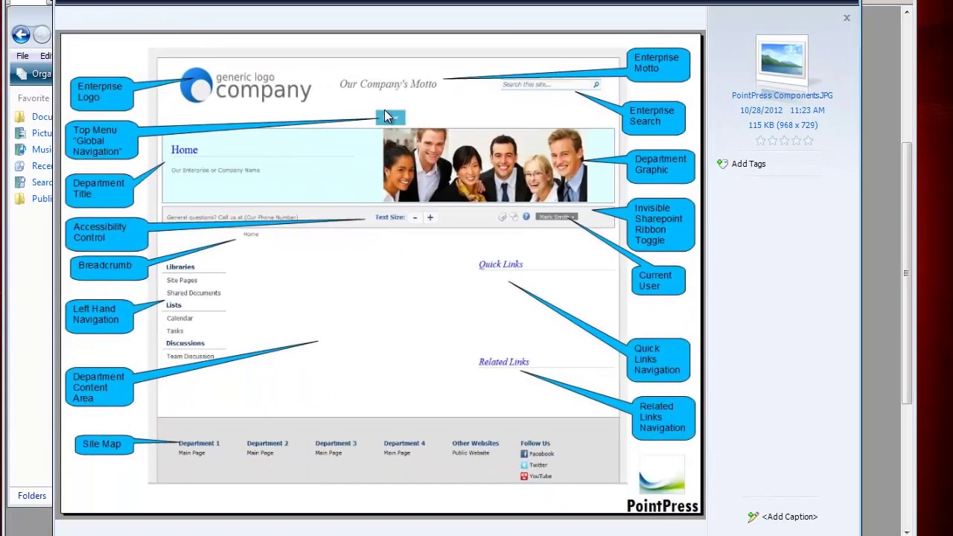
key(alt+F4)
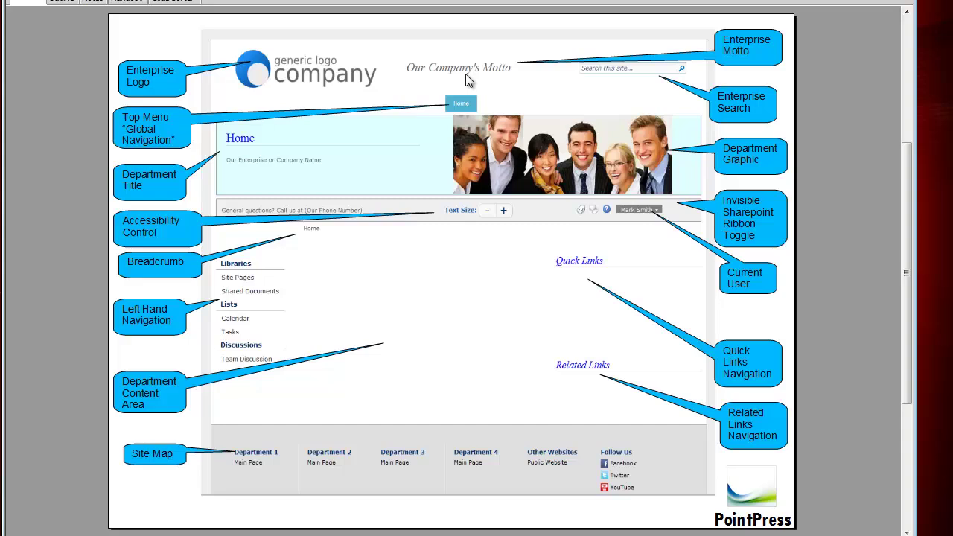
Switch to Microsoft SharePoint Designer 2010 and open the recent Home site at 7bsoftware.sharepoint.com/sites/collaboration
click(465, 73)
click(23, 534)
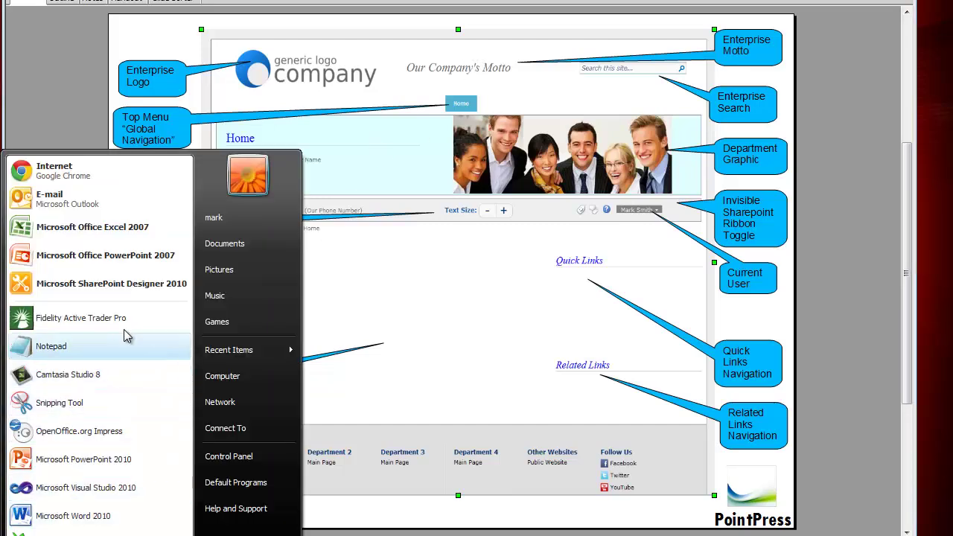
click(123, 284)
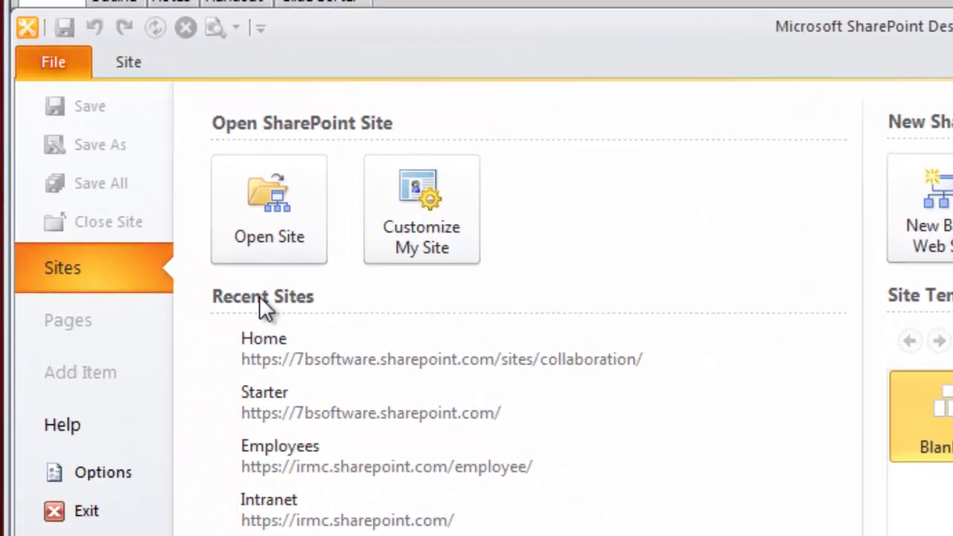
click(353, 349)
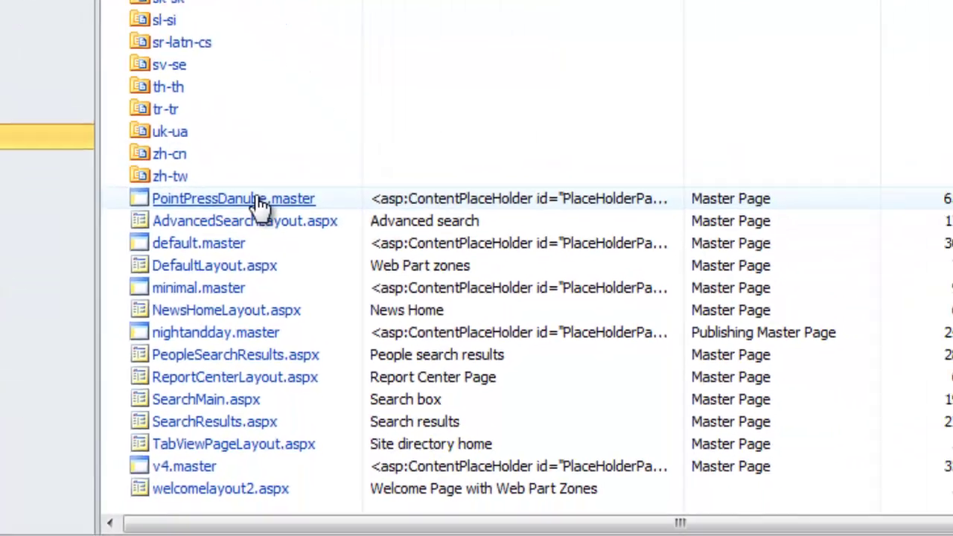
Open the PointPressDanube.master master page for editing and check it out from source control
click(253, 161)
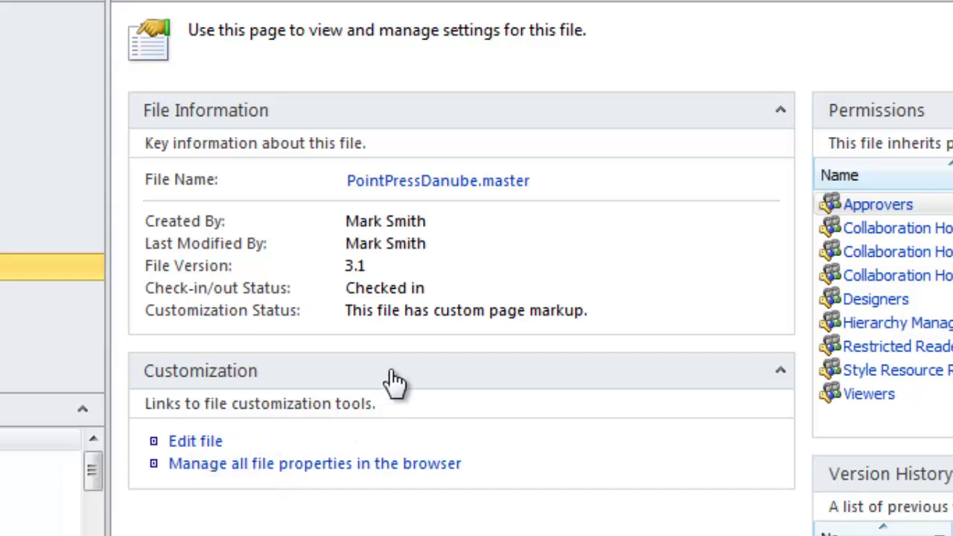
click(195, 441)
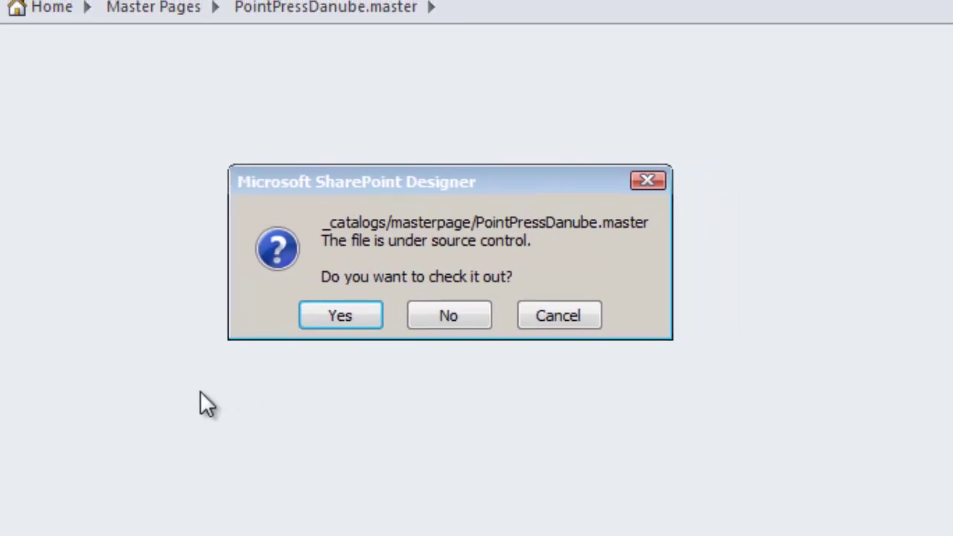
click(339, 315)
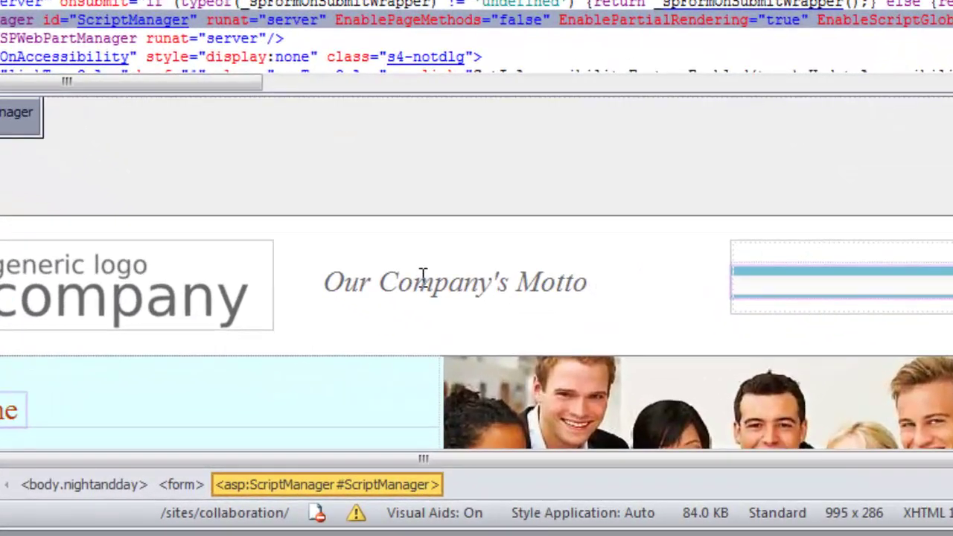
Change the header motto text to "Our Company's New Motto" in the master page code and save the file
click(422, 275)
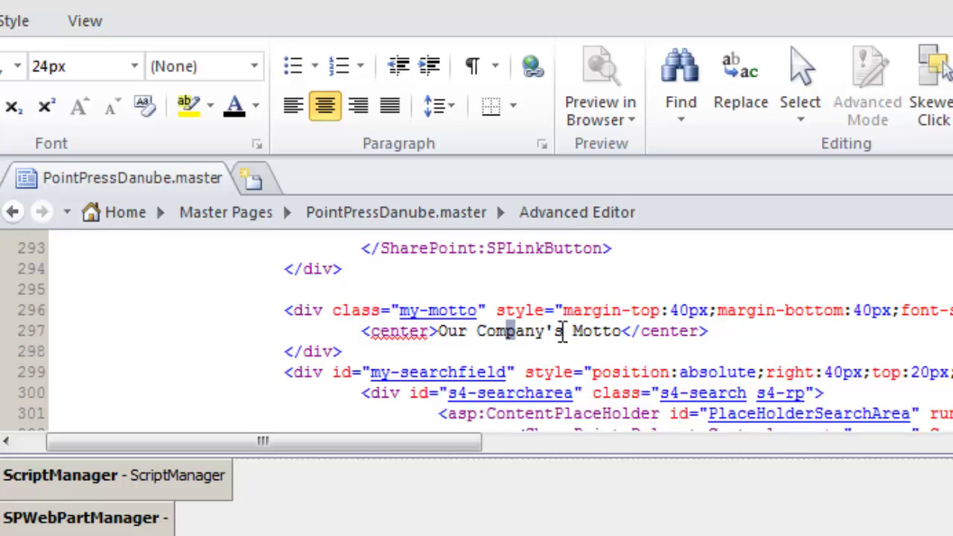
click(569, 330)
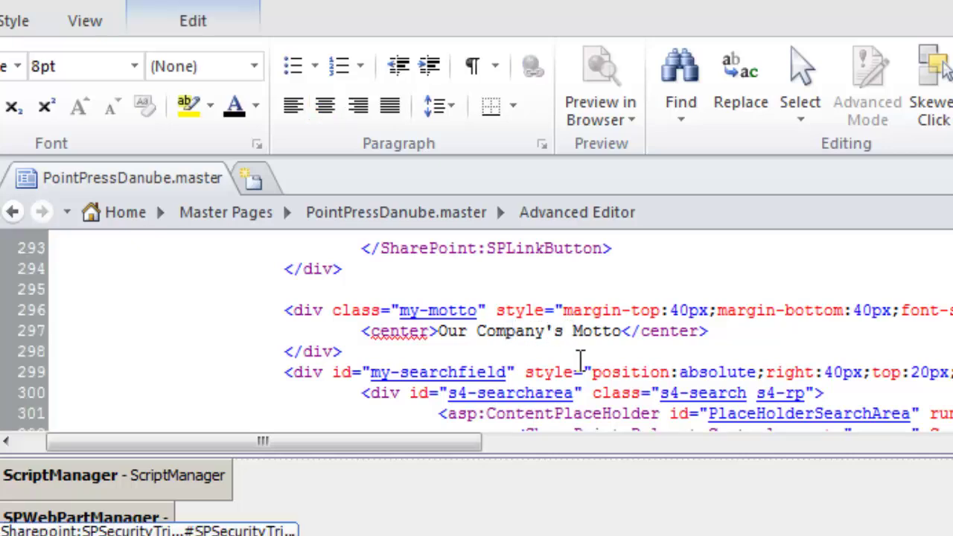
text(New)
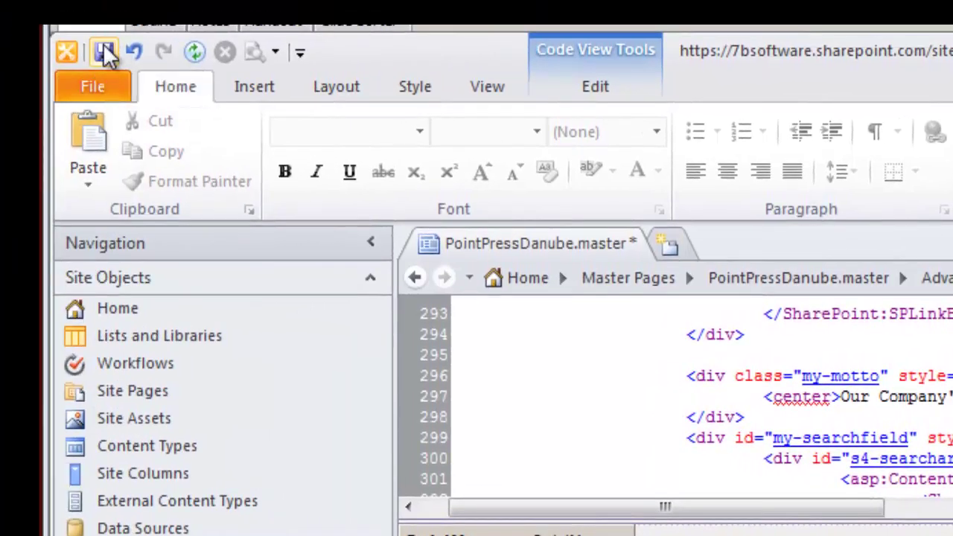
click(105, 49)
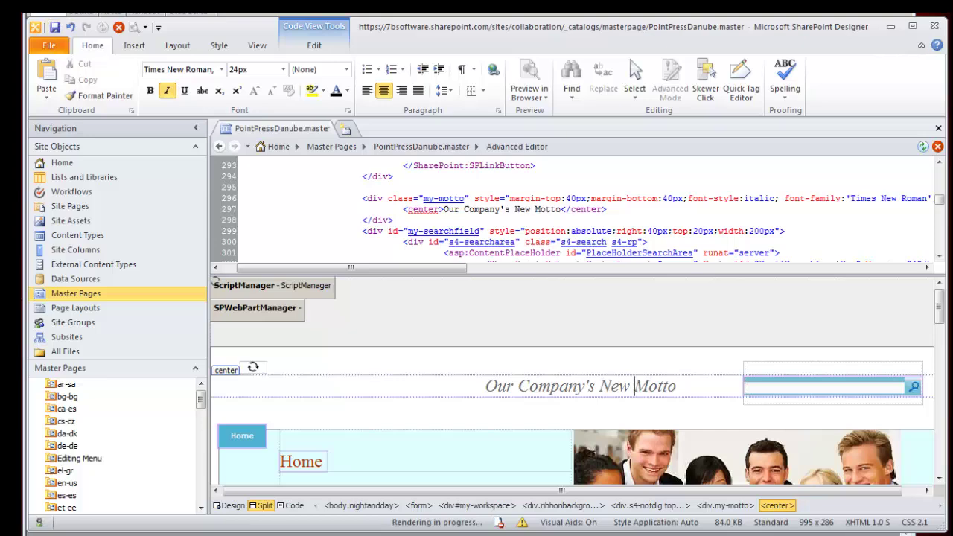
Switch to the Our Company Home page in the browser and reload it to check the motto
key(alt+Tab)
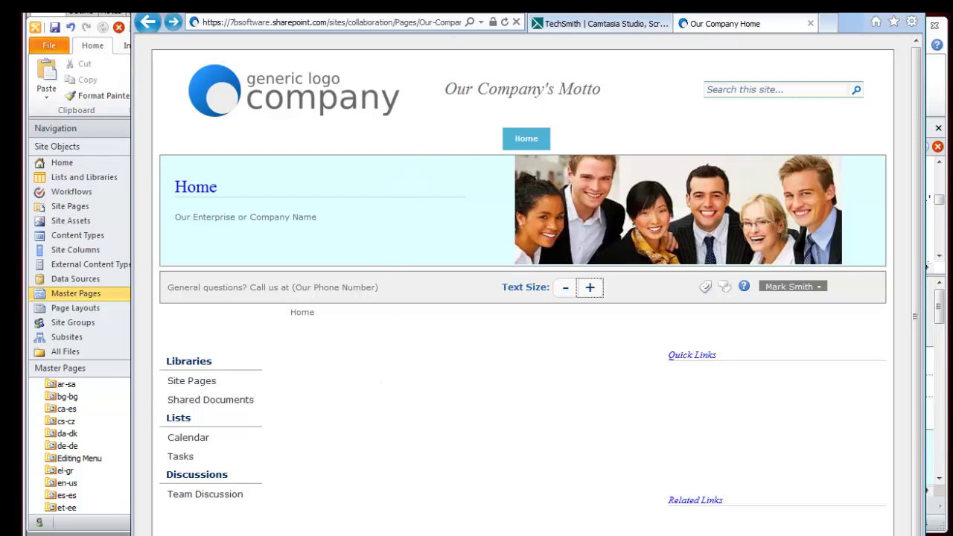
drag(439, 8, 378, 10)
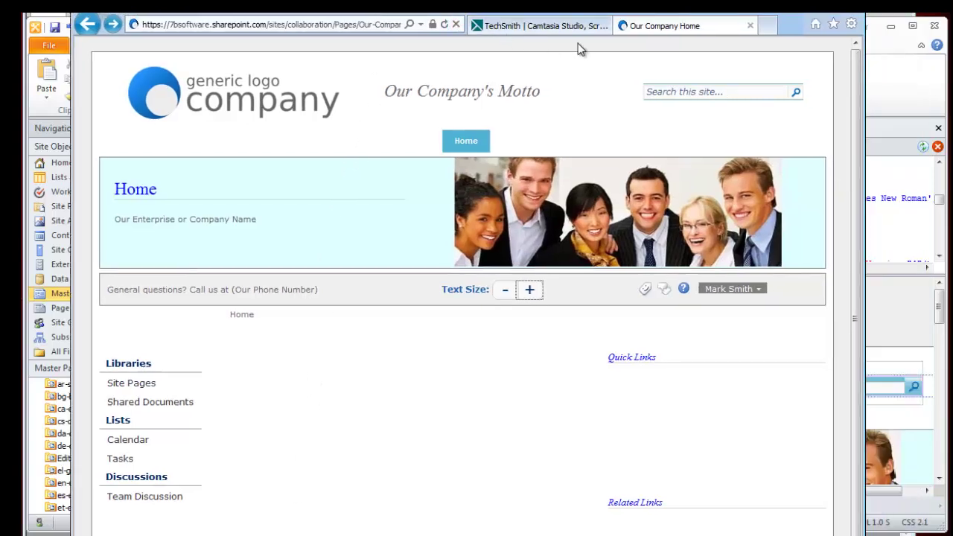
click(445, 24)
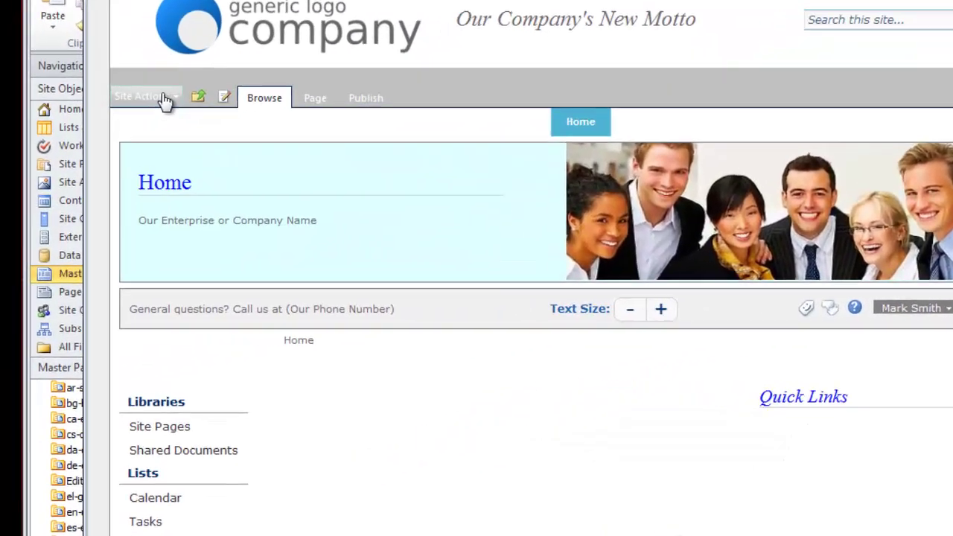
Open the site's content and structure management page and show the Master Page Gallery
click(128, 135)
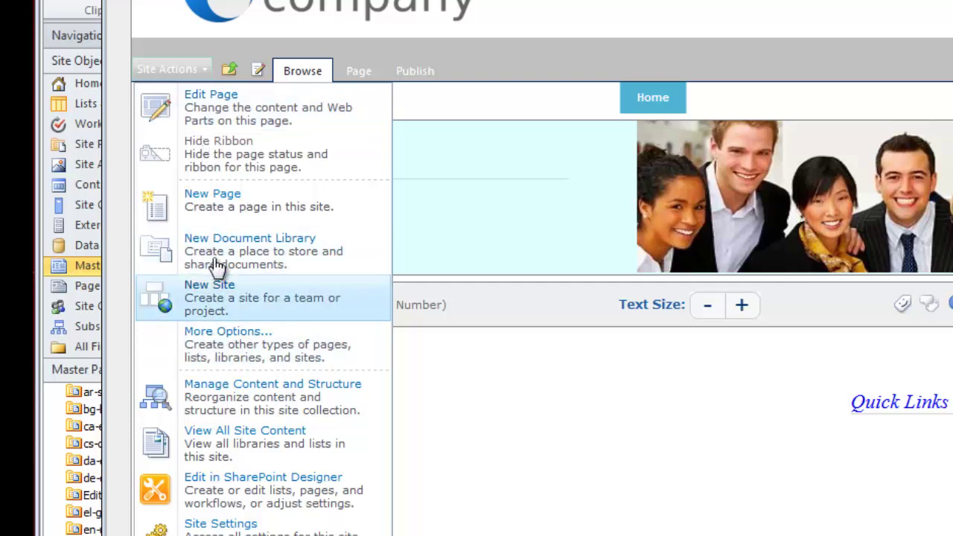
click(227, 392)
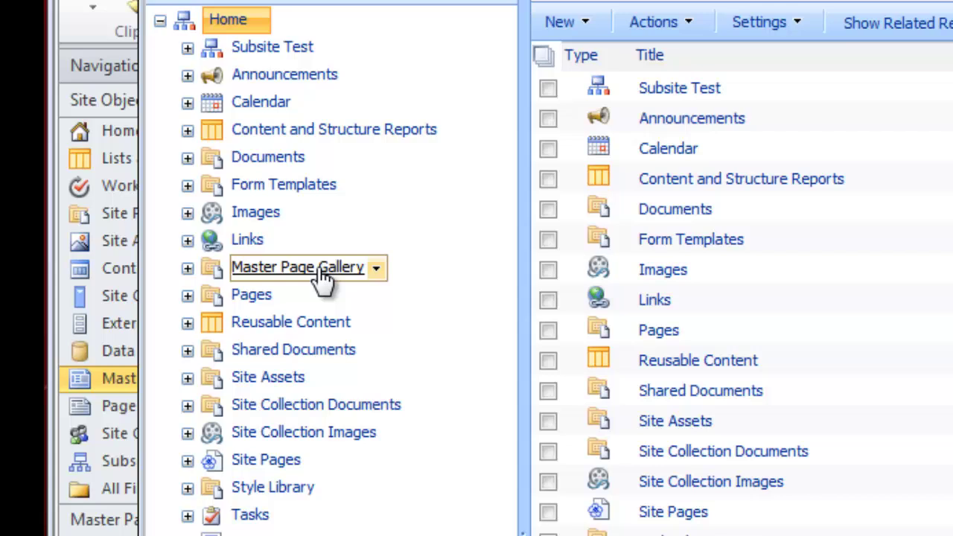
click(322, 276)
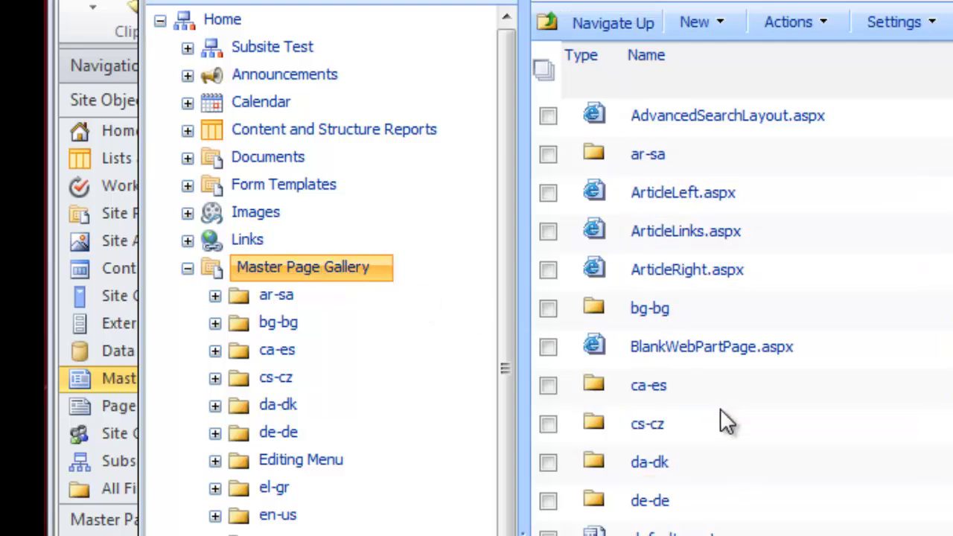
Publish PointPressDanube.master from the Master Page Gallery without entering an approval comment
scroll(721, 447, down, 15)
scroll(716, 482, down, 3)
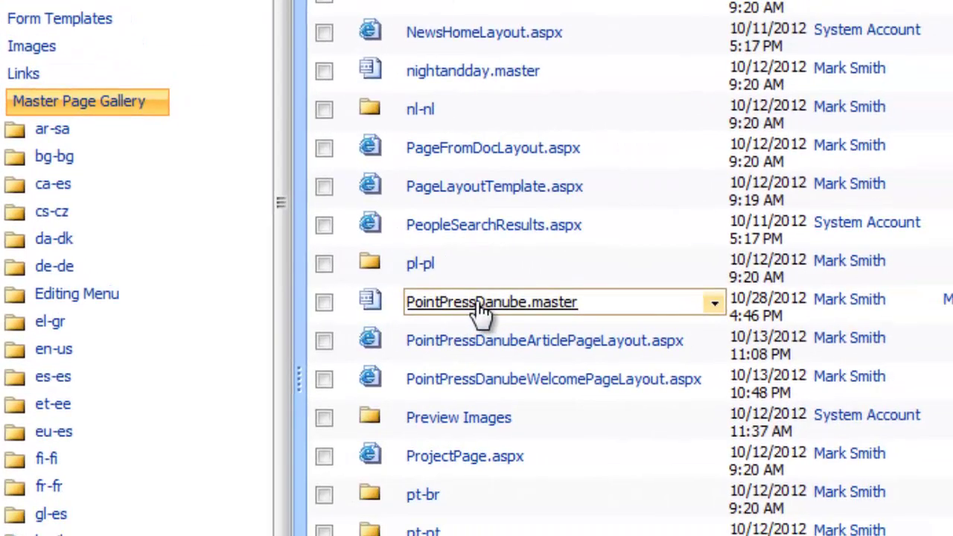
click(715, 307)
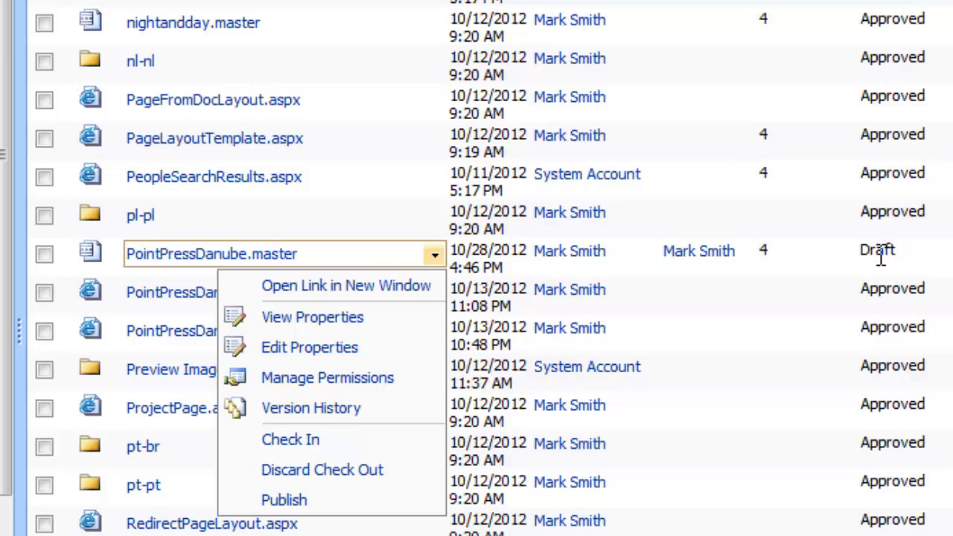
click(294, 500)
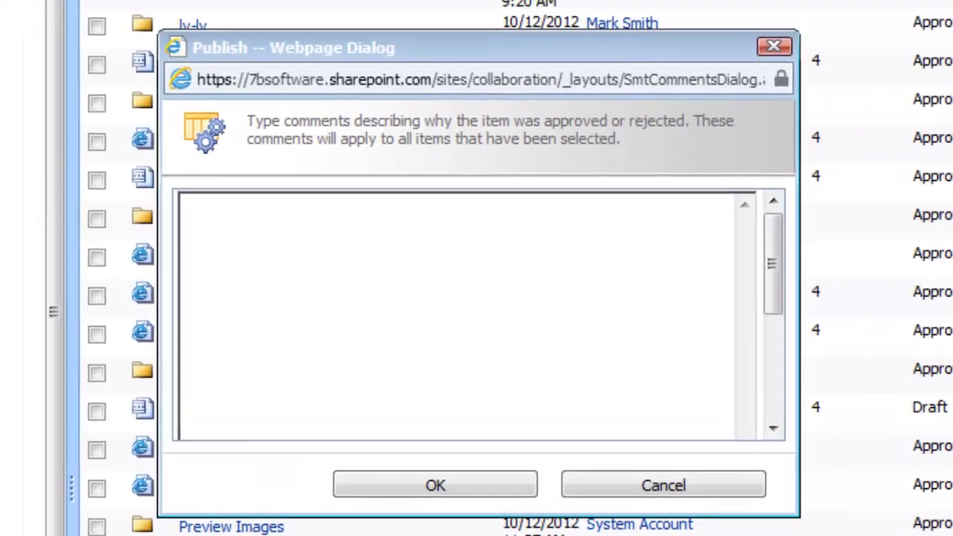
click(387, 481)
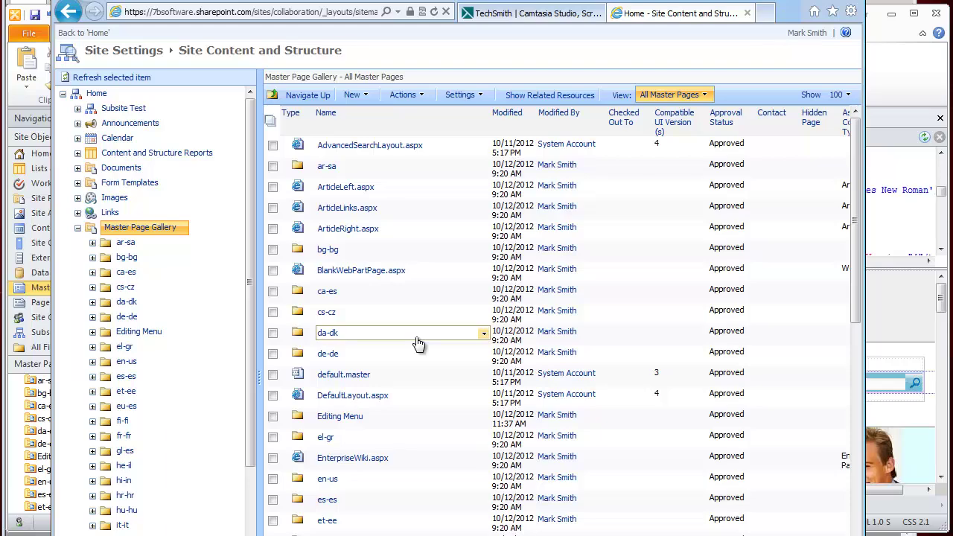
Check the approval status of PointPressDanube.master in the gallery and return to the site's Home page
scroll(417, 344, down, 8)
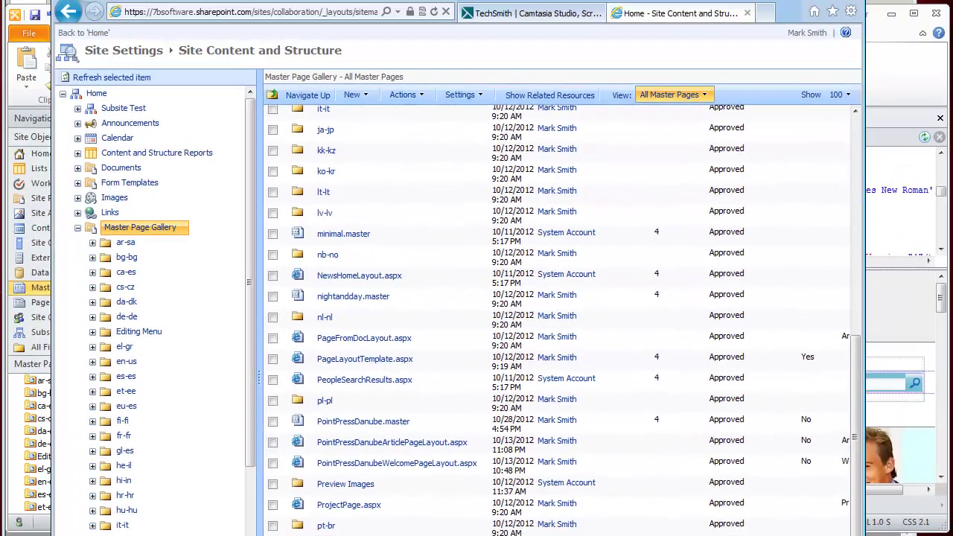
key(alt+Tab)
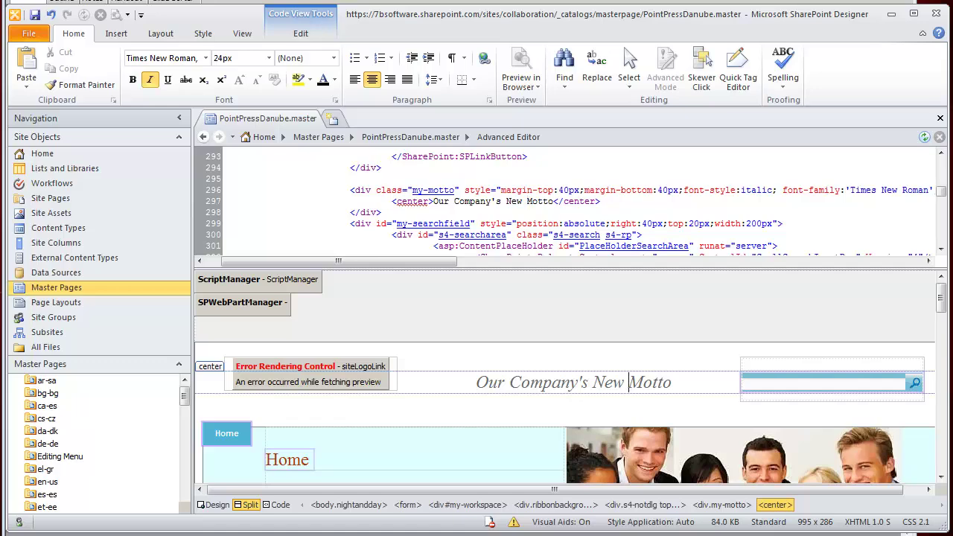
key(alt+Tab)
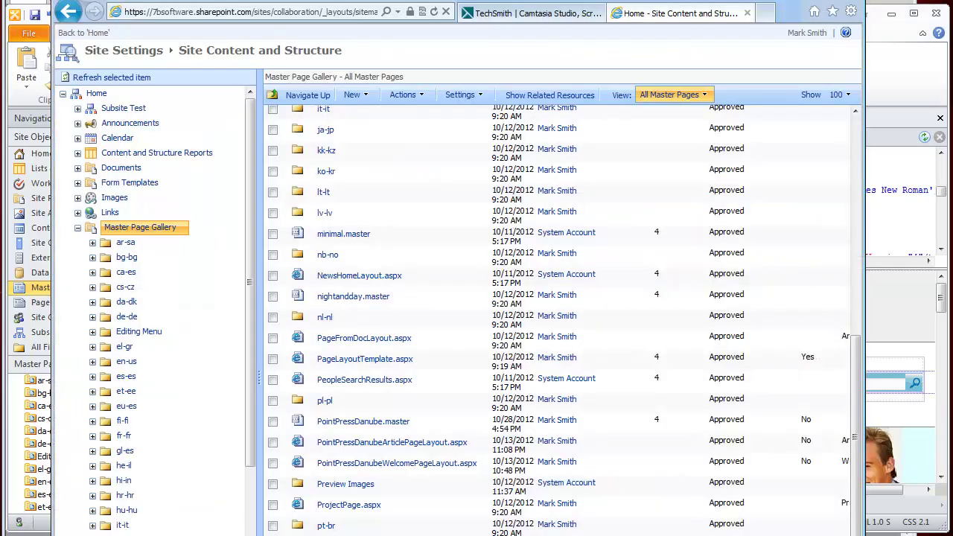
click(82, 33)
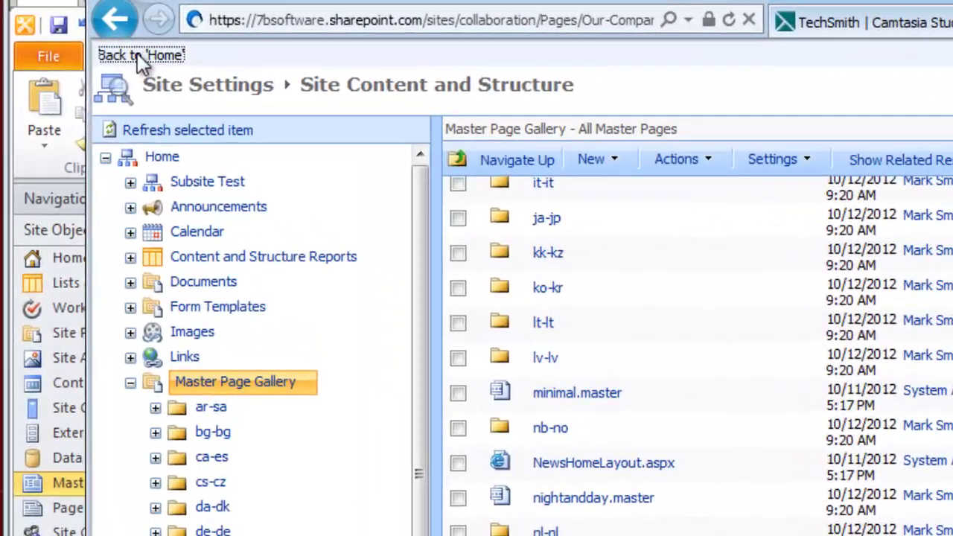